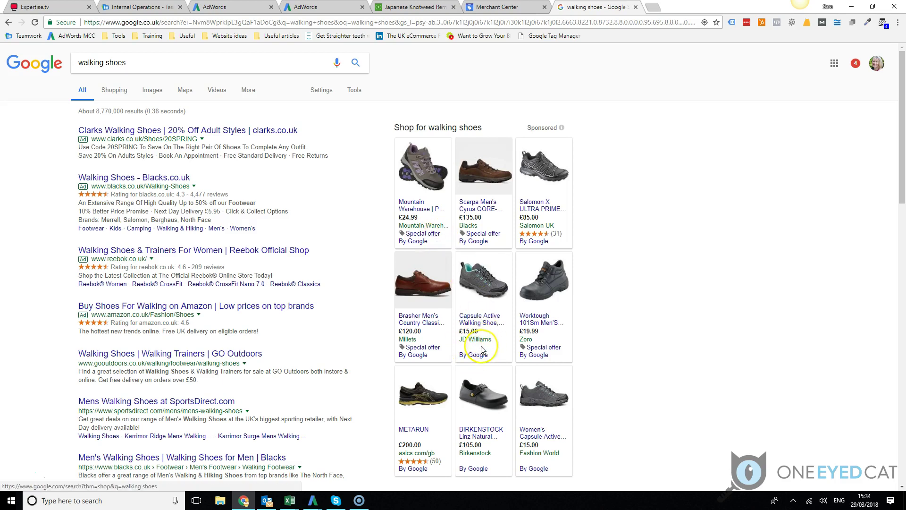
Check Mountain Warehouse's special offer details in the walking shoes search results.
{"action": "left_click", "coordinate": [422, 235]}
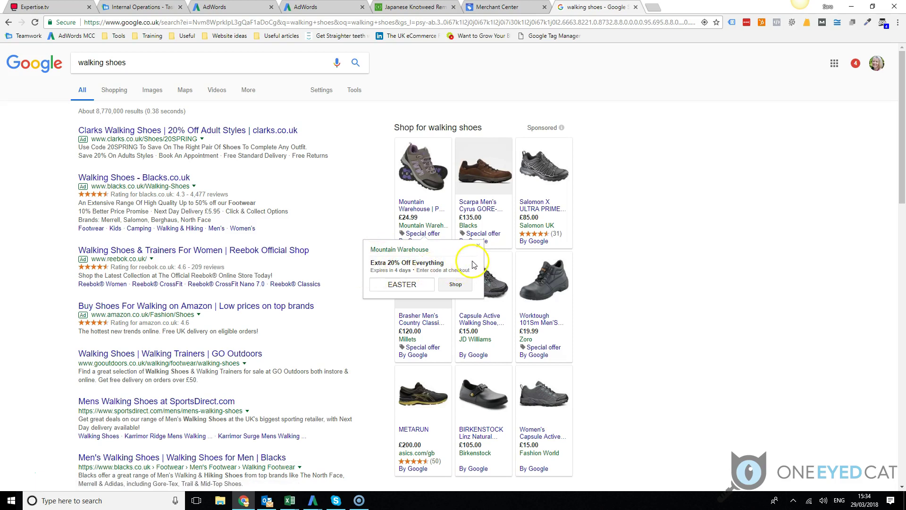
{"action": "left_click", "coordinate": [455, 285]}
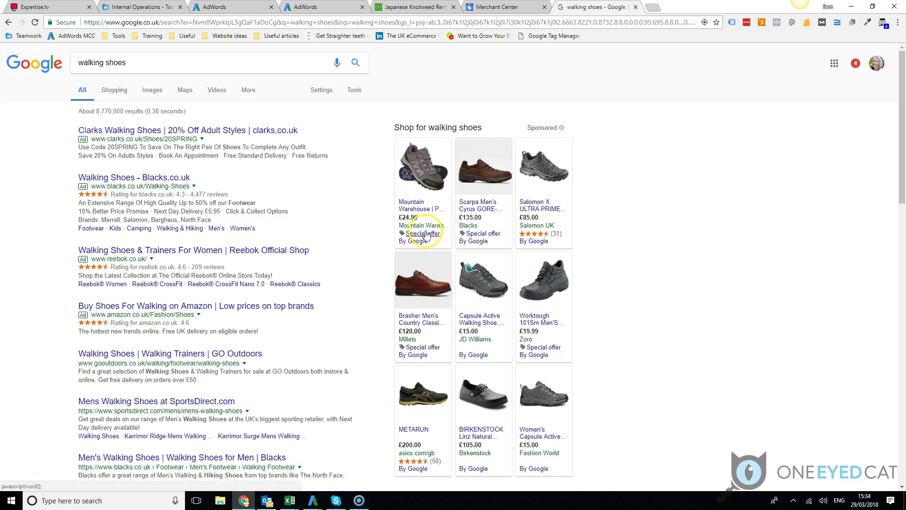
{"action": "left_click", "coordinate": [425, 234]}
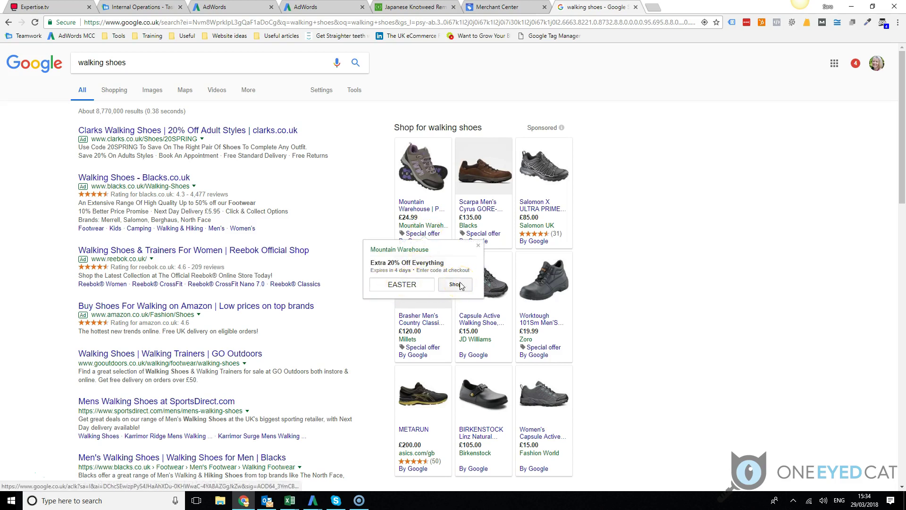
{"action": "left_click", "coordinate": [427, 235]}
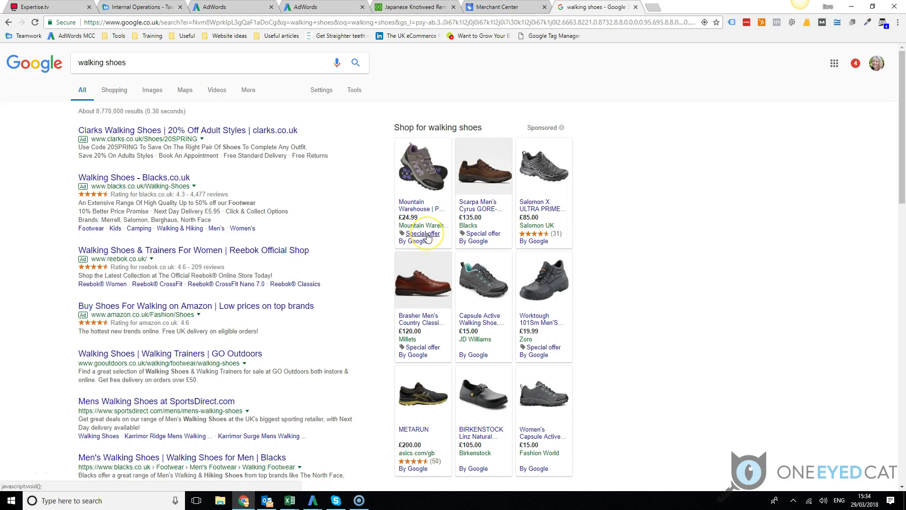
{"action": "left_click", "coordinate": [428, 242]}
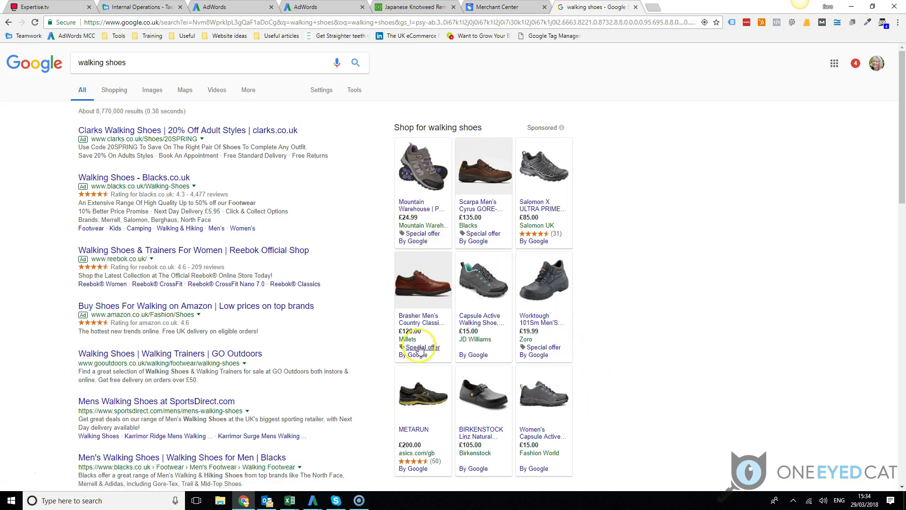
Start a new promotion in Merchant Center with promo ID Spring_sale_10.
{"action": "mouse_move", "coordinate": [410, 179]}
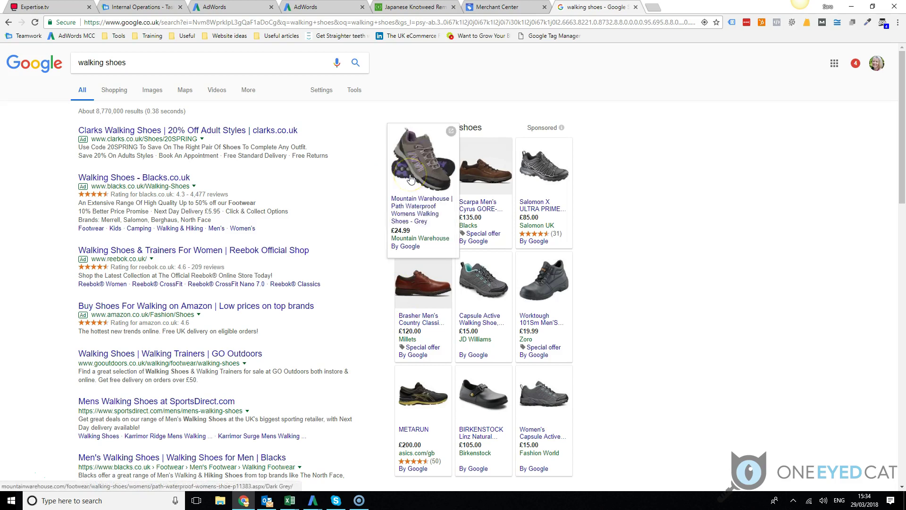
{"action": "left_click", "coordinate": [495, 7]}
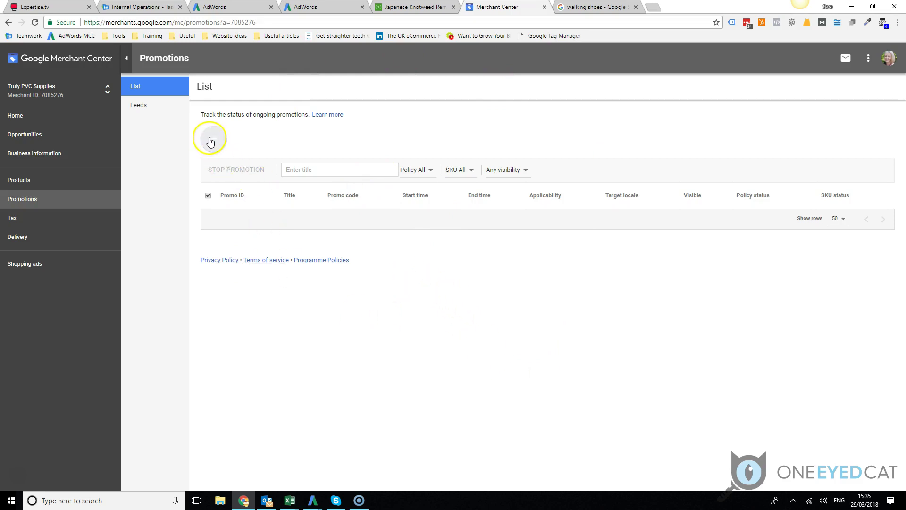
{"action": "left_click", "coordinate": [213, 138]}
{"action": "left_click", "coordinate": [230, 200]}
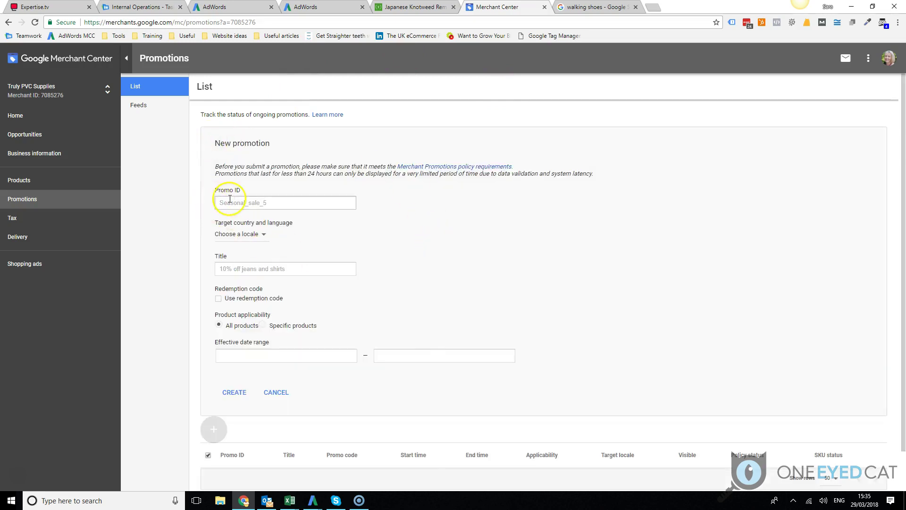
{"action": "left_click", "coordinate": [228, 206]}
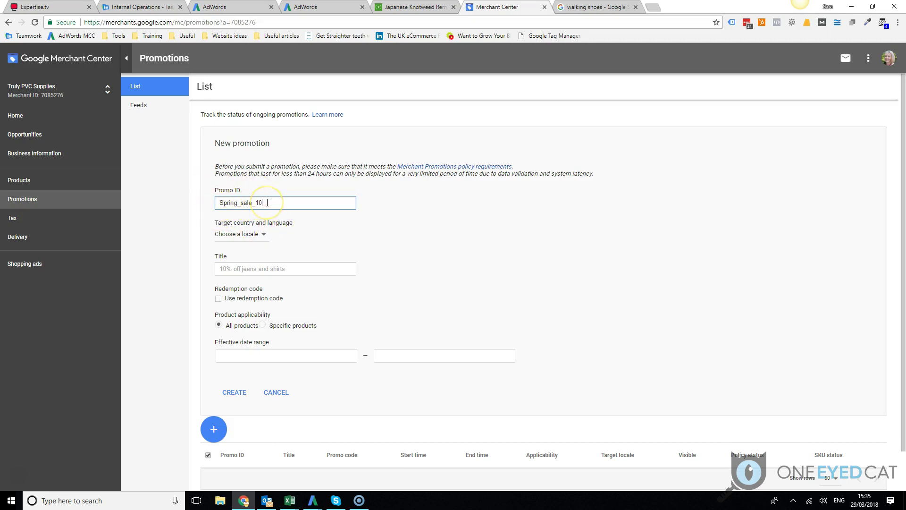
Target United Kingdom - English and title the promotion '10% Off All Items'.
{"action": "left_click", "coordinate": [262, 236]}
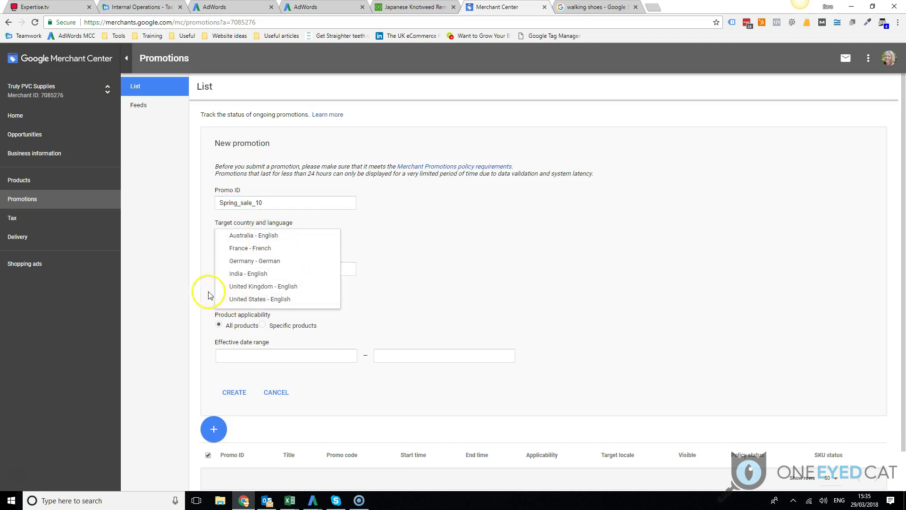
{"action": "left_click", "coordinate": [261, 286]}
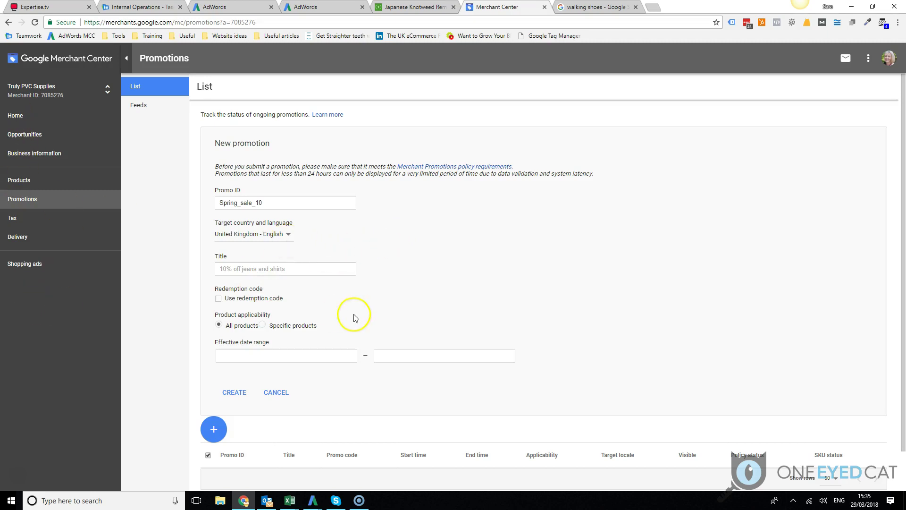
{"action": "left_click", "coordinate": [237, 275]}
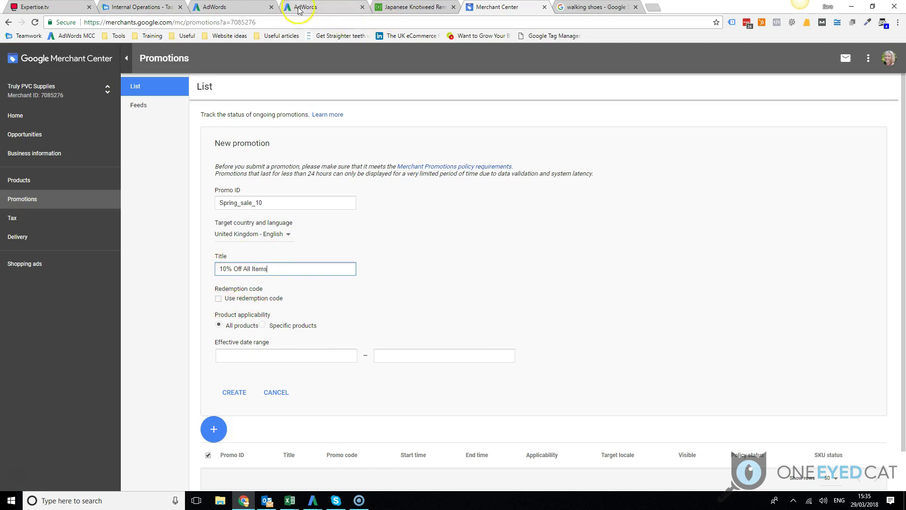
Recheck a competitor's special offer, then toggle the form's redemption-code option on and off.
{"action": "left_click", "coordinate": [573, 10]}
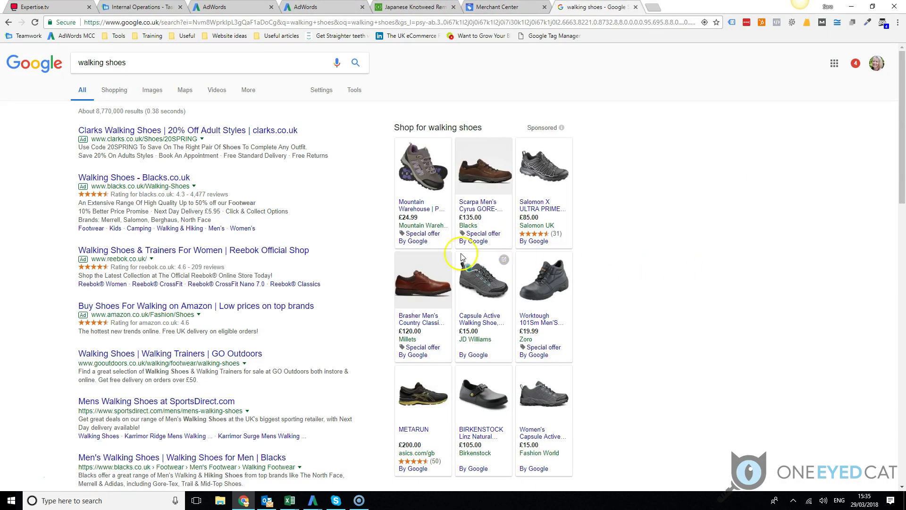
{"action": "left_click", "coordinate": [422, 234]}
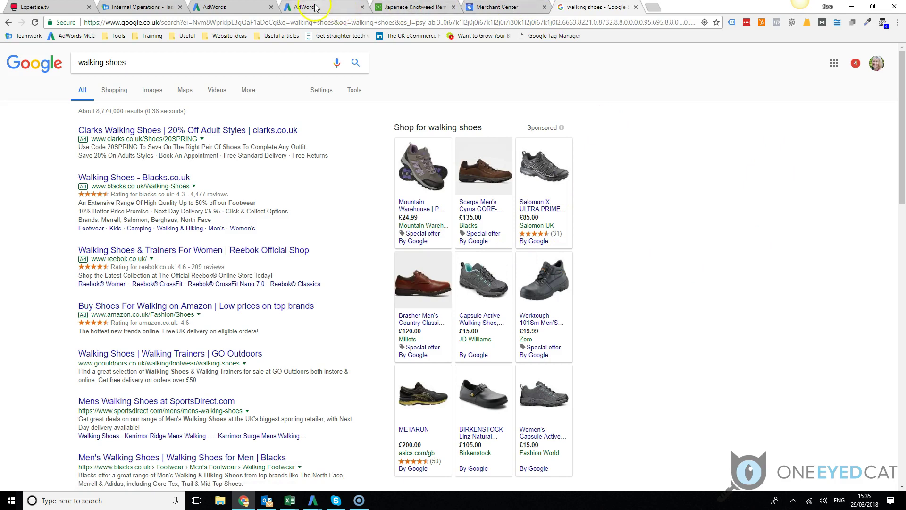
{"action": "left_click", "coordinate": [505, 8]}
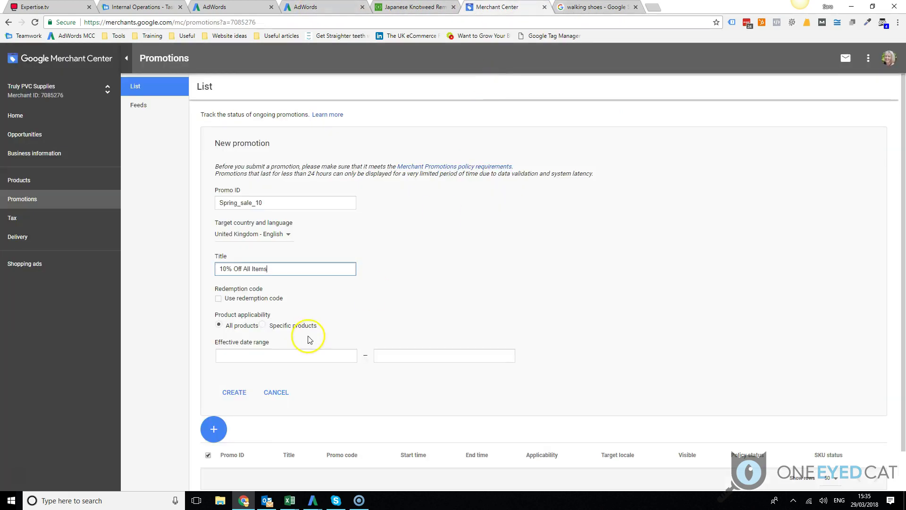
{"action": "left_click", "coordinate": [221, 299]}
{"action": "left_click", "coordinate": [220, 298]}
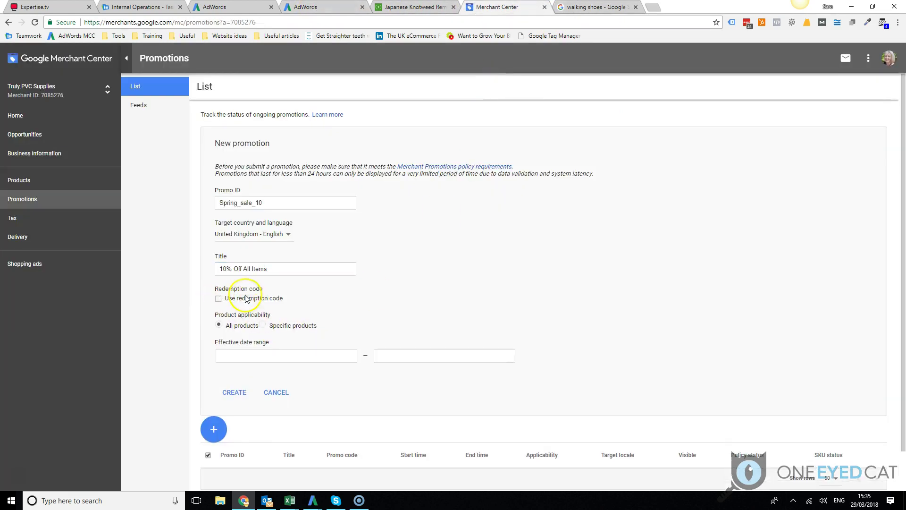
View the Blacks, Zoro and Millets special-offer codes, then return to the promotion form.
{"action": "left_click", "coordinate": [589, 7]}
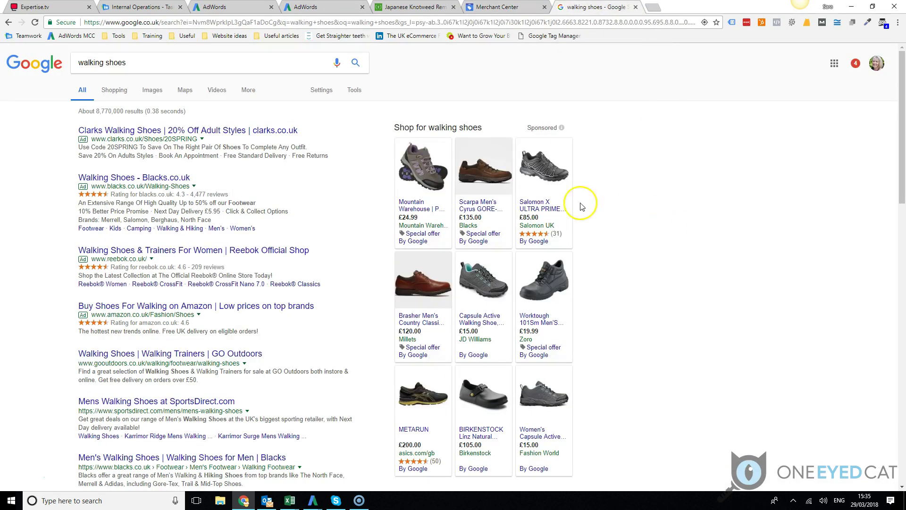
{"action": "left_click", "coordinate": [486, 240]}
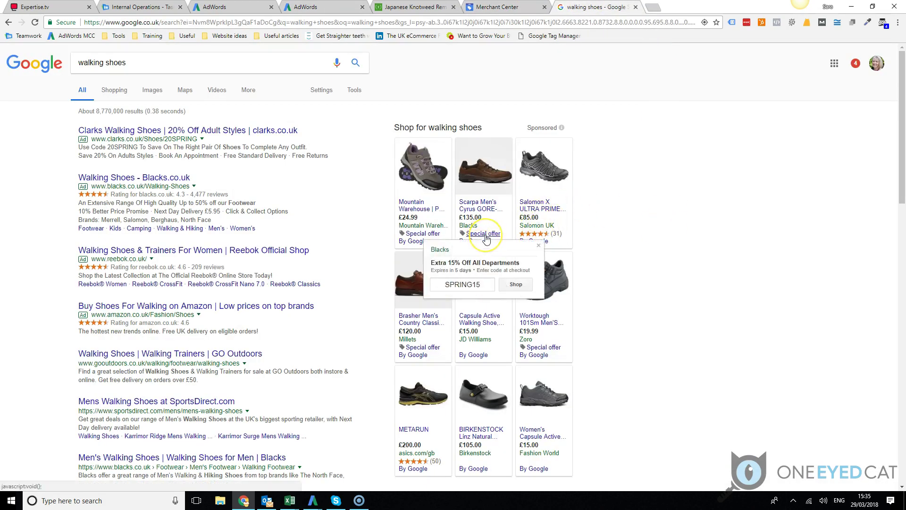
{"action": "left_click", "coordinate": [544, 348]}
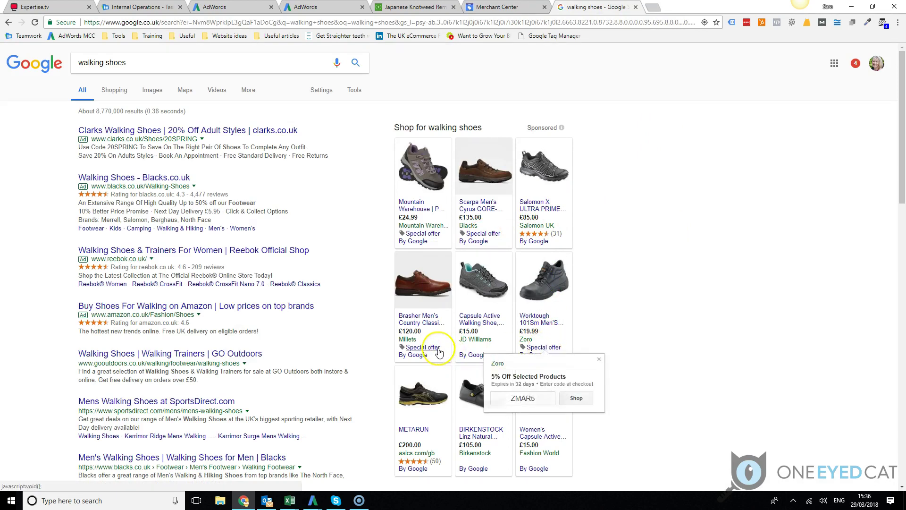
{"action": "left_click", "coordinate": [424, 348]}
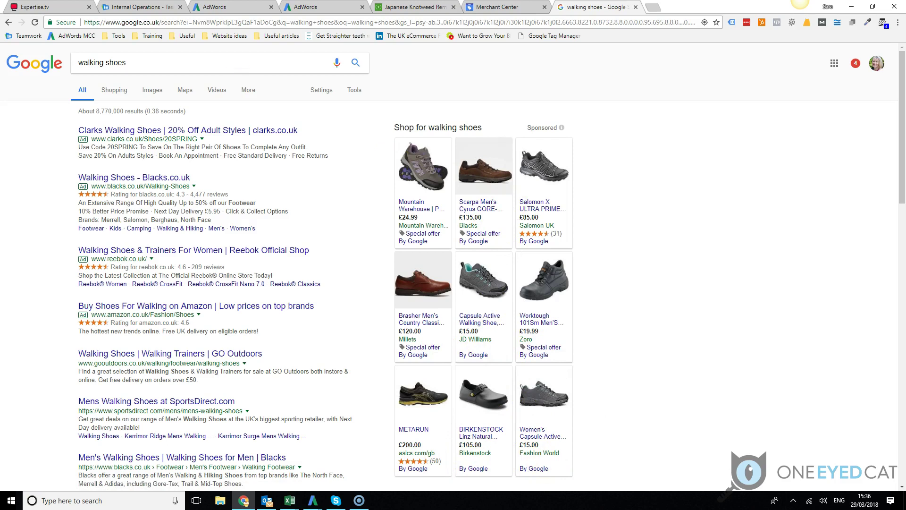
{"action": "left_click", "coordinate": [495, 7]}
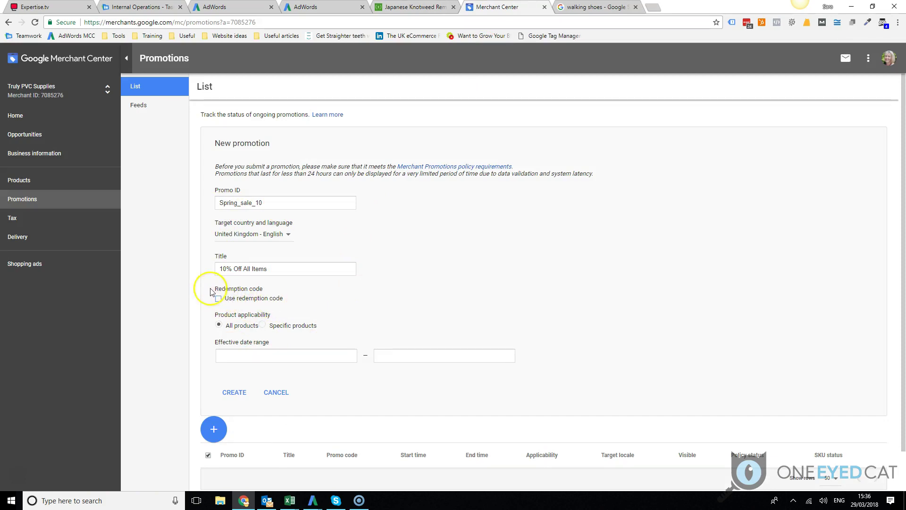
Require redemption code SPRING10 and keep the promotion applying to all products.
{"action": "left_click", "coordinate": [218, 300]}
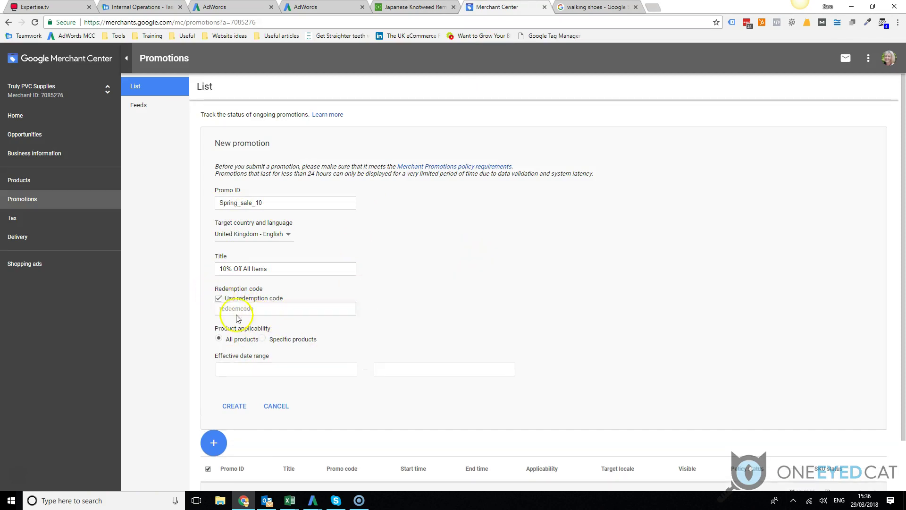
{"action": "left_click", "coordinate": [232, 312]}
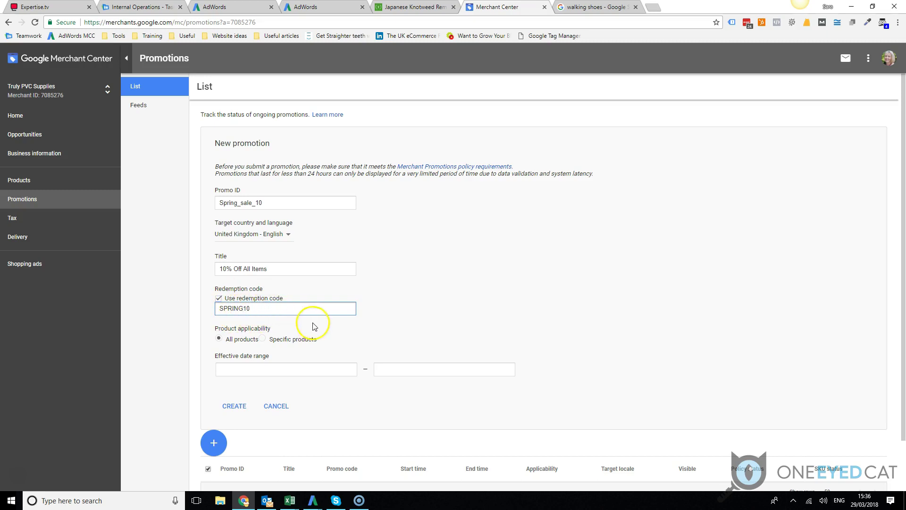
{"action": "key", "text": "Tab"}
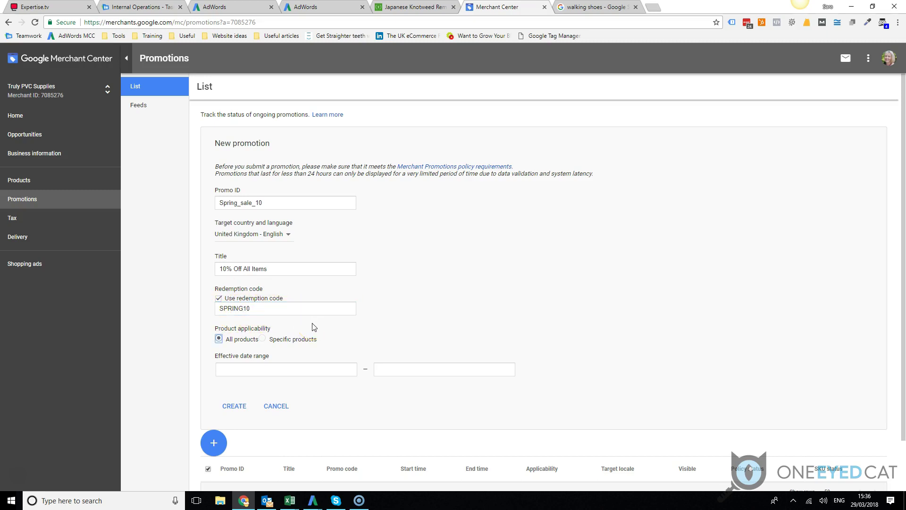
{"action": "left_click", "coordinate": [219, 339]}
{"action": "left_click", "coordinate": [263, 339]}
{"action": "left_click", "coordinate": [218, 340]}
{"action": "left_click", "coordinate": [225, 368]}
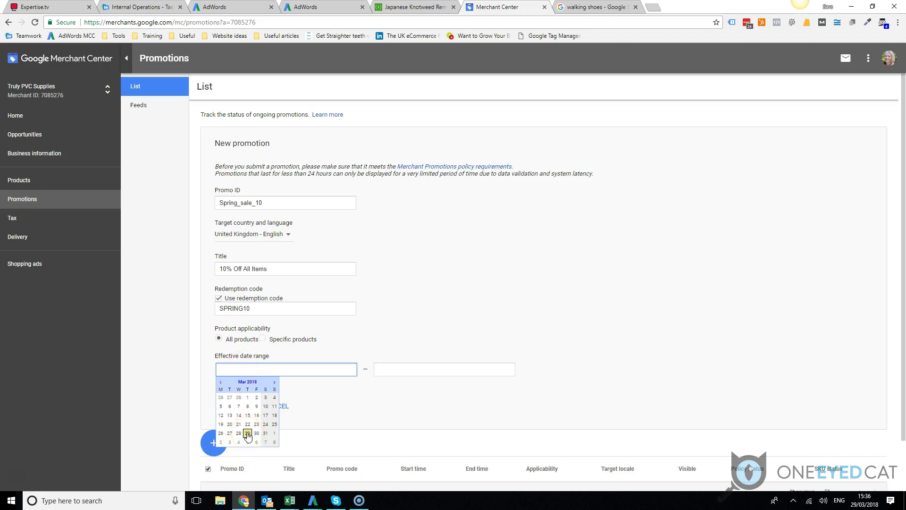
Set the promotion to run 31 March–30 April 2018 and create it.
{"action": "left_click", "coordinate": [265, 433]}
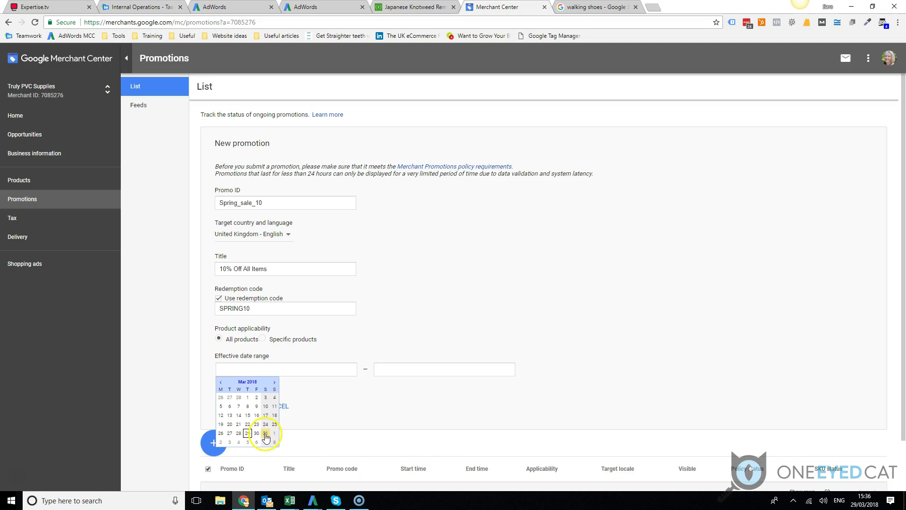
{"action": "left_click", "coordinate": [403, 369]}
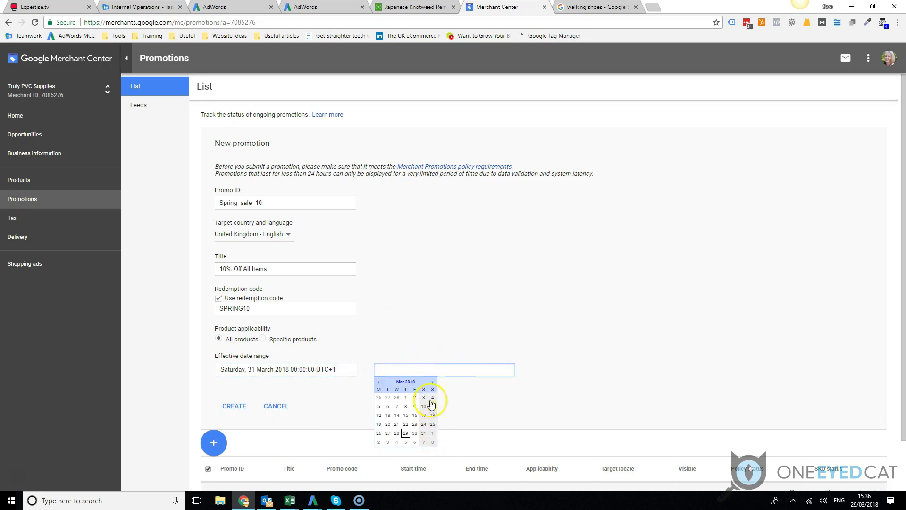
{"action": "left_click", "coordinate": [433, 381]}
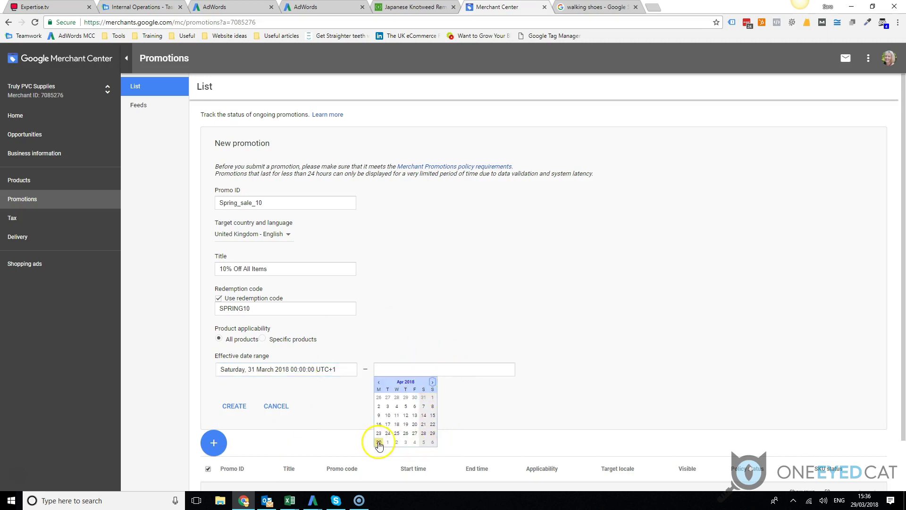
{"action": "left_click", "coordinate": [378, 442]}
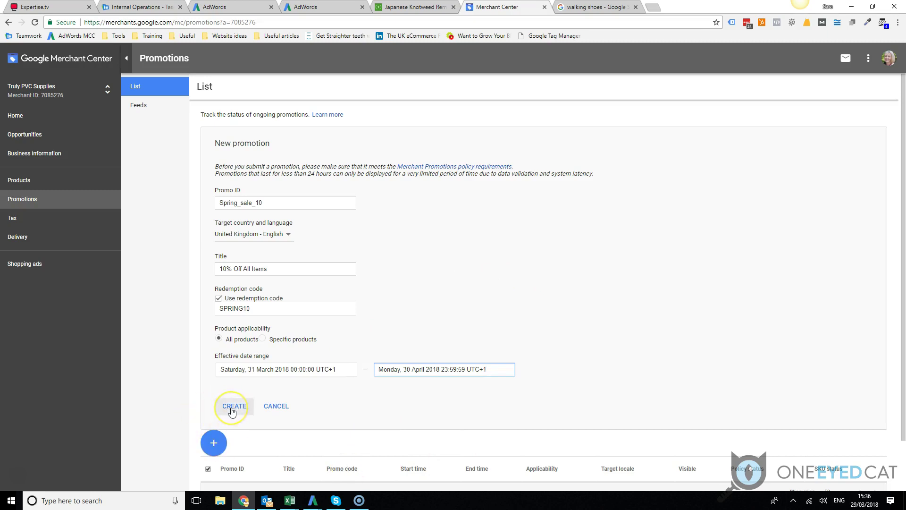
{"action": "left_click", "coordinate": [232, 405]}
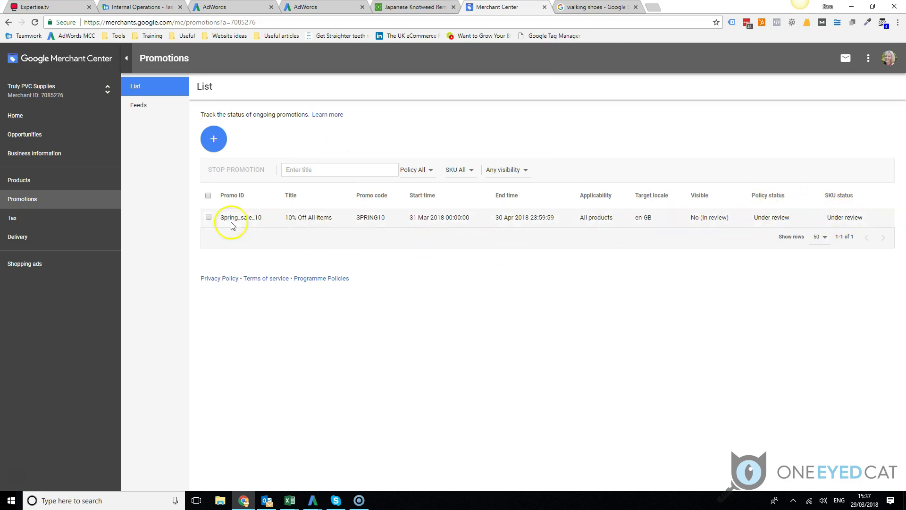
{"action": "left_click", "coordinate": [596, 8]}
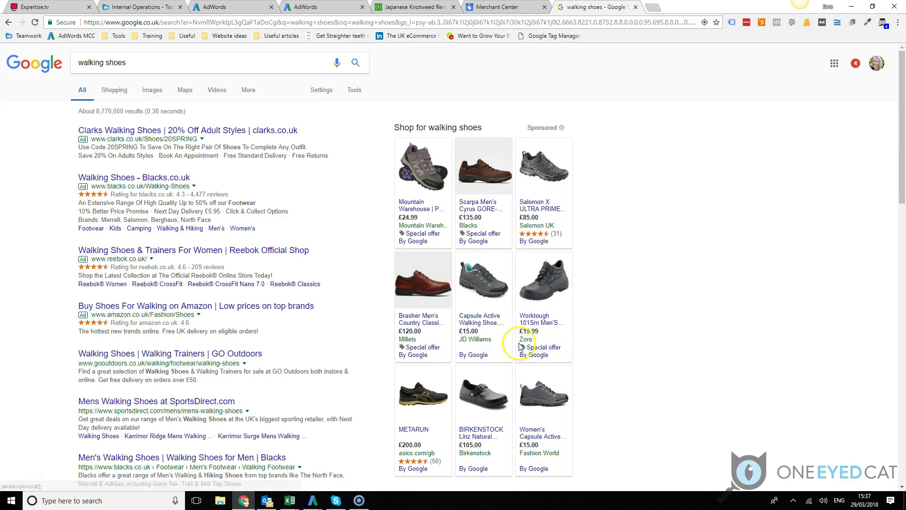
{"action": "left_click", "coordinate": [488, 8]}
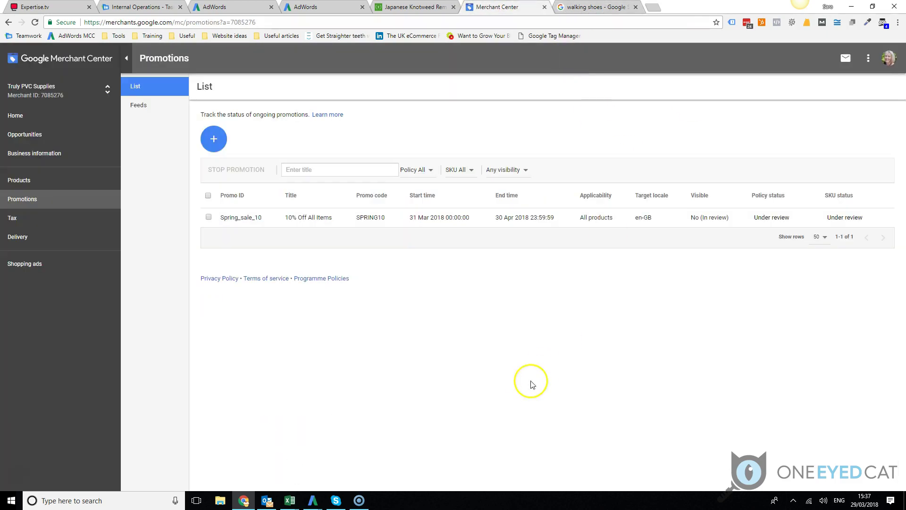